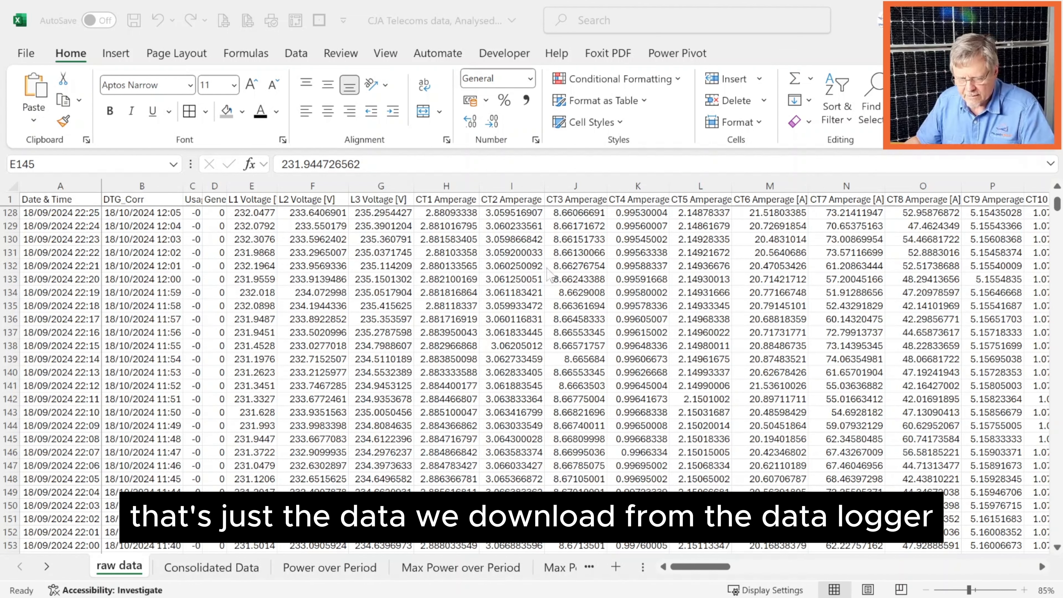
Look over the Consolidated Data sheet and examine the Power Consumption over Period chart on the Power over Period sheet.
click(195, 563)
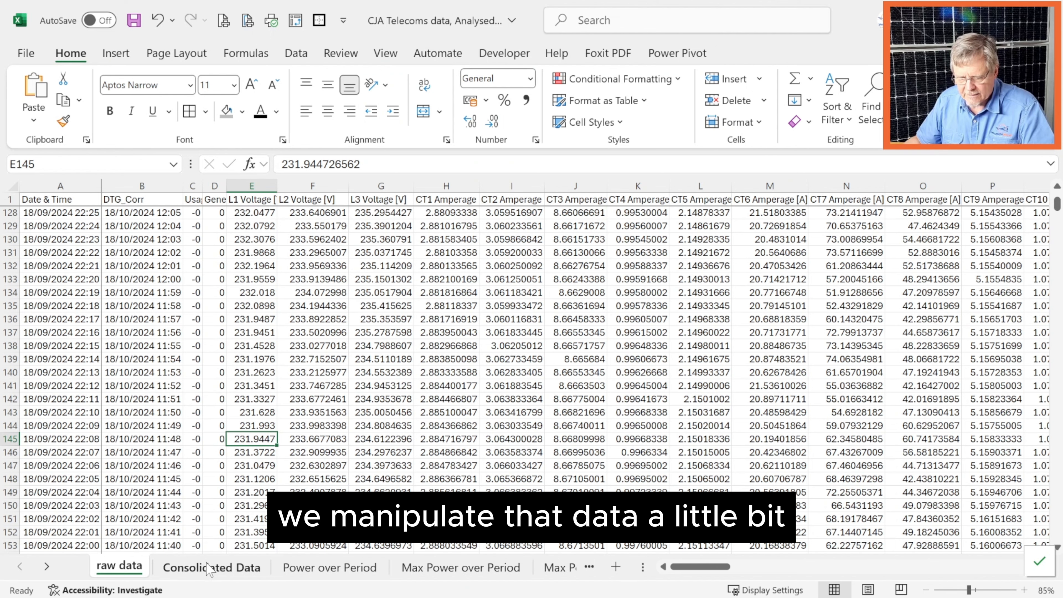
click(244, 569)
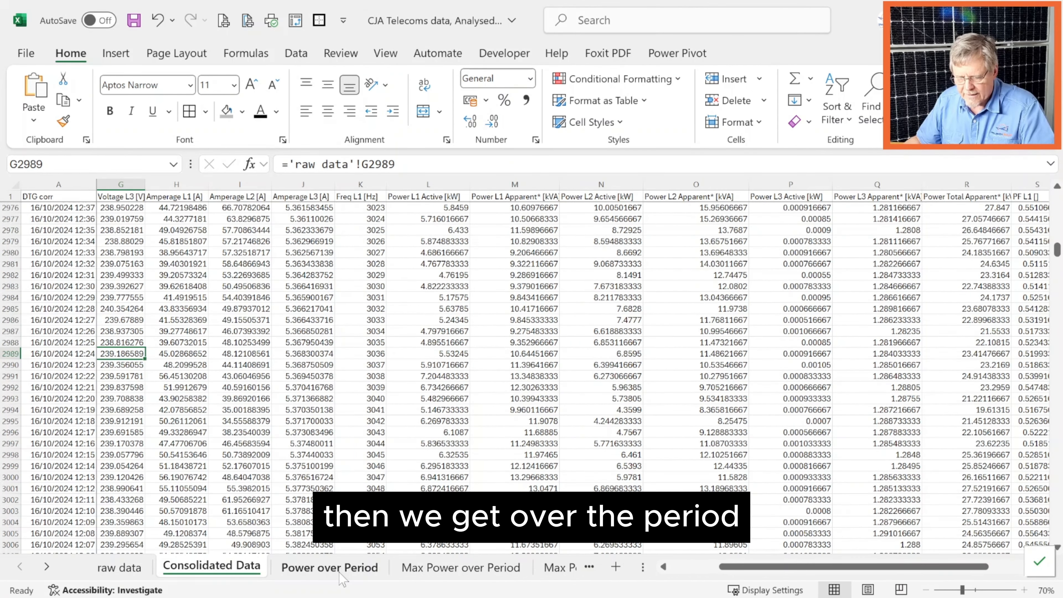
click(340, 573)
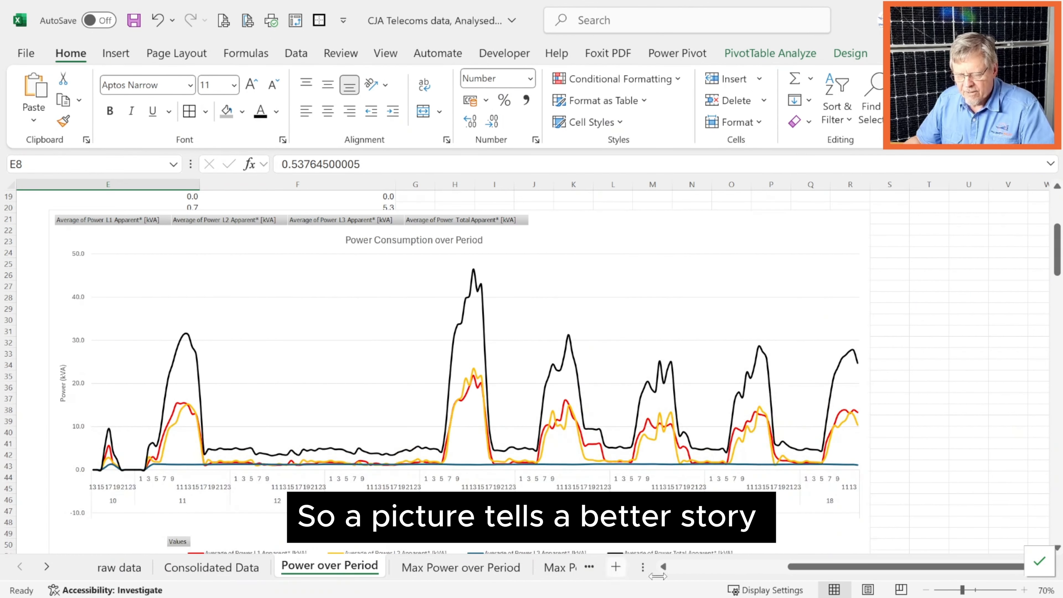
drag(824, 567, 805, 568)
mouse_move(1056, 251)
mouse_down()
mouse_move(1056, 204)
mouse_move(1055, 272)
mouse_up()
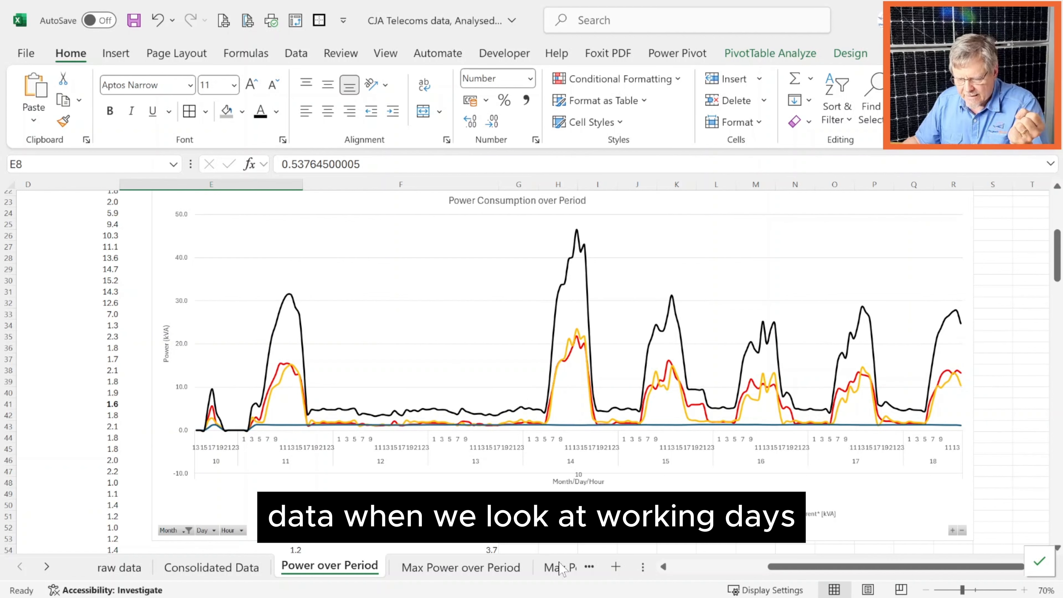
scroll(560, 568, down, 1)
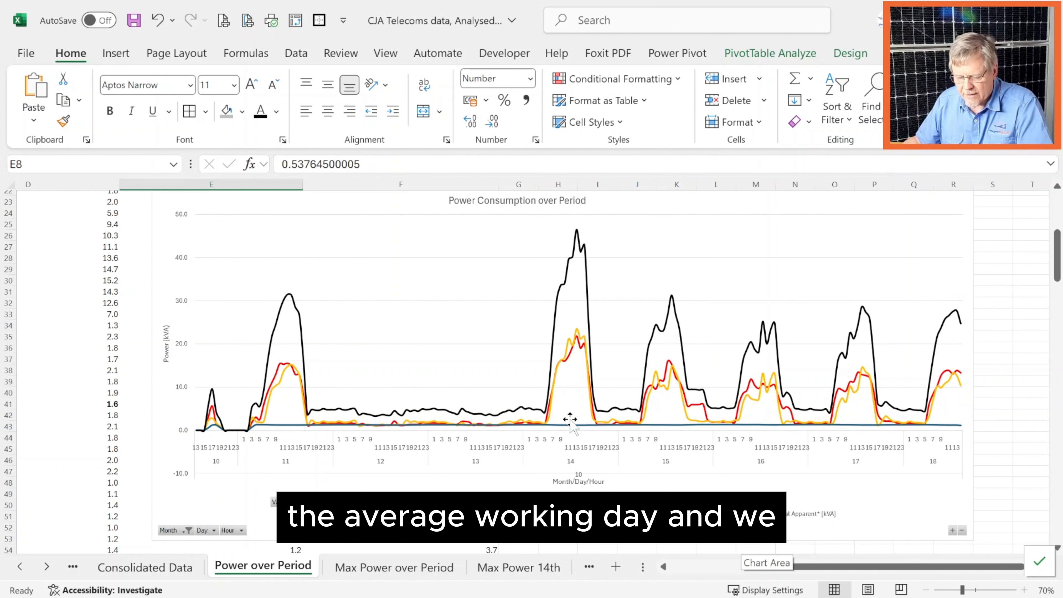
Open the Ave Power over Day sheet and examine its work-day power chart and the hourly average table.
click(46, 566)
click(46, 567)
click(405, 569)
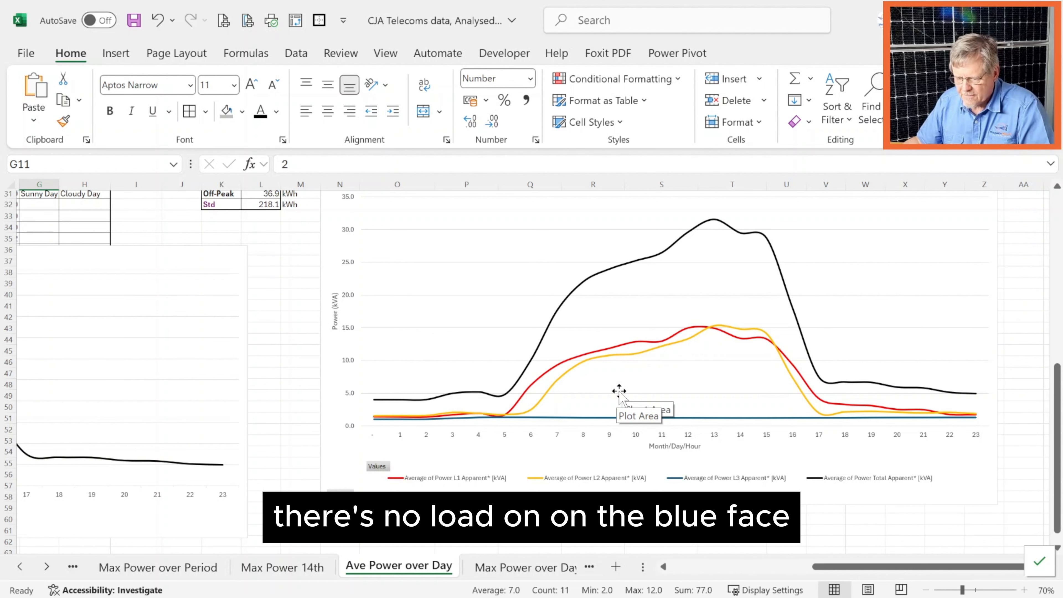
scroll(619, 391, up, 10)
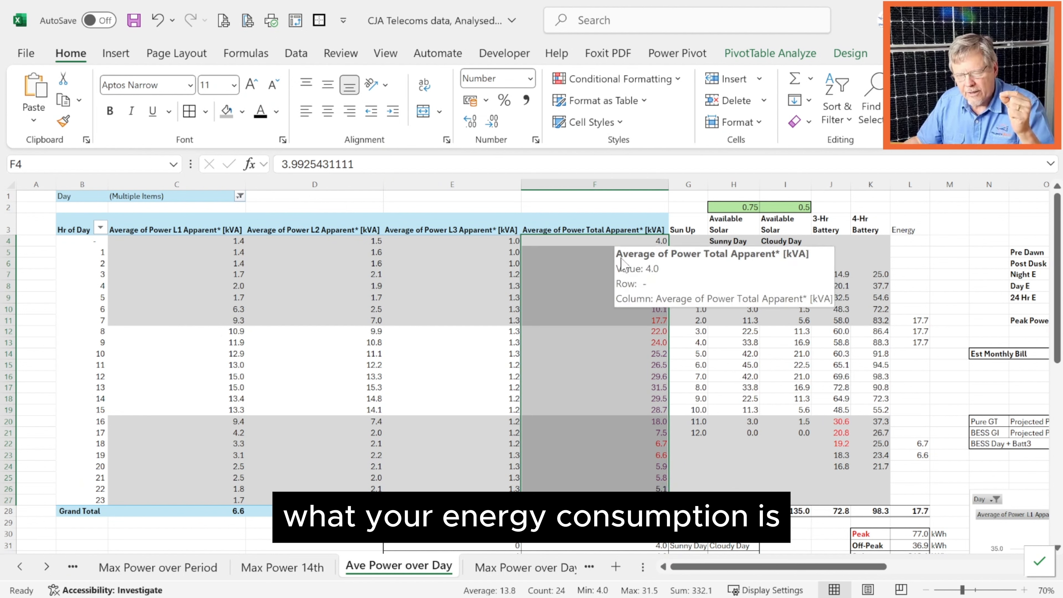
Highlight the pre-dawn block C4:K11, the post-dusk block C20:K27 and the daytime block C12:K19 in the hourly table.
click(621, 319)
drag(140, 246, 878, 322)
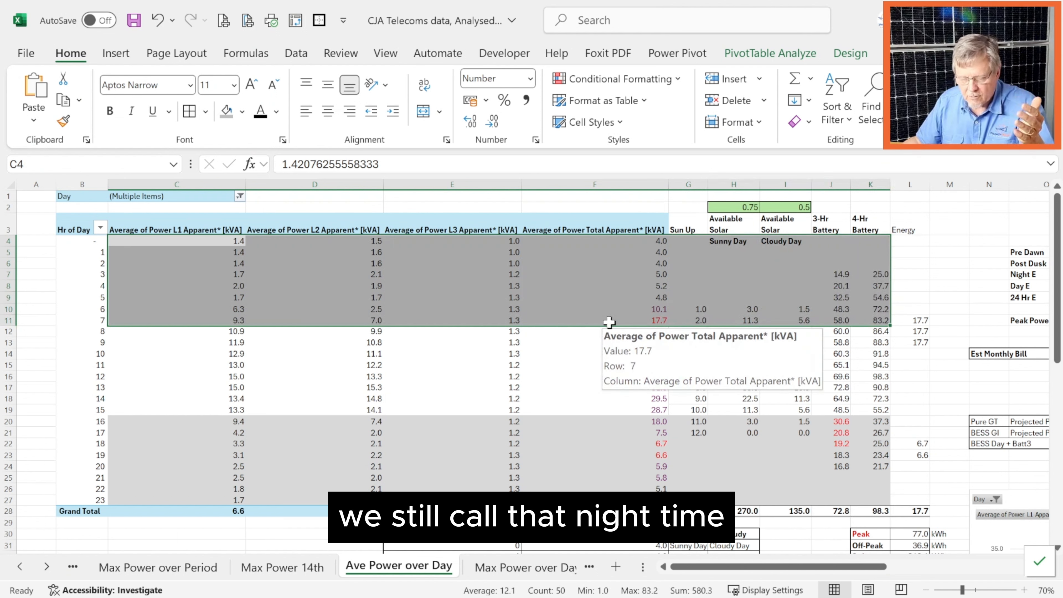
drag(135, 422, 860, 500)
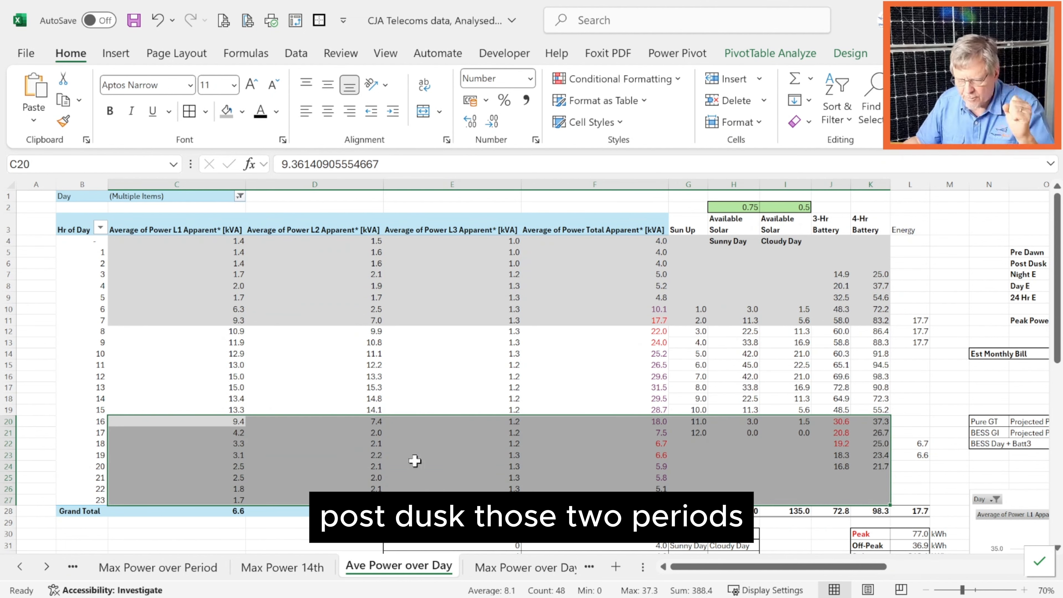
drag(154, 334, 865, 411)
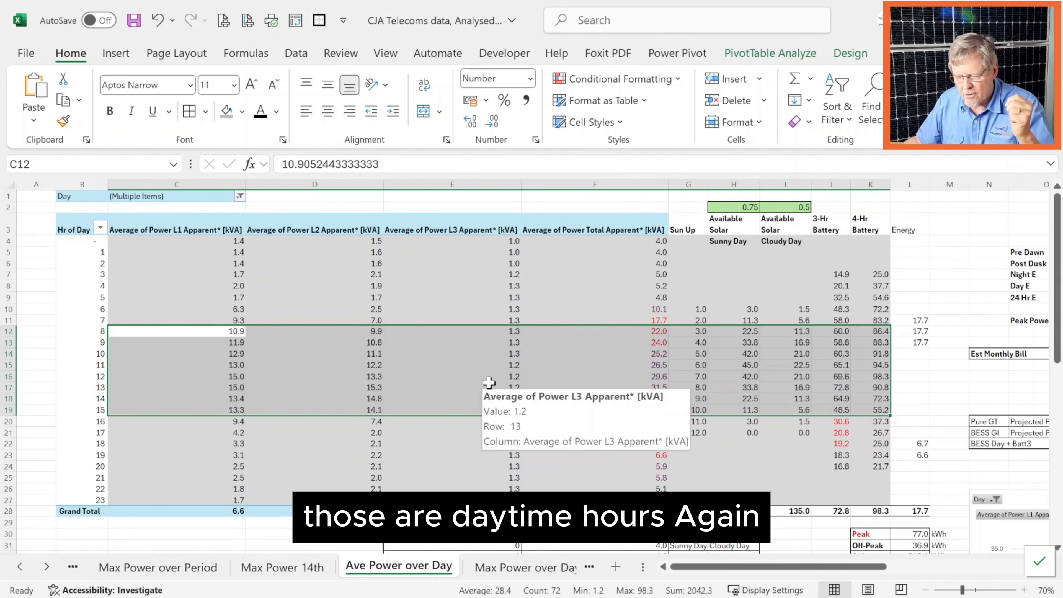
Select the total apparent power values for pre-dawn (F4:F11), post-dusk (F20:F27) and daytime (F12:F19) hours.
click(649, 275)
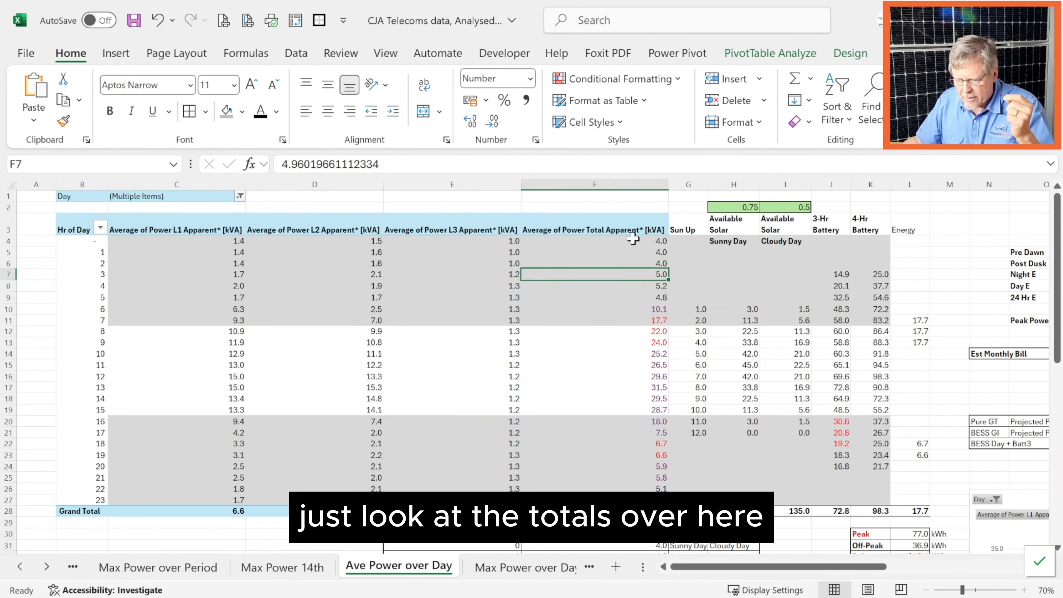
drag(628, 241, 628, 307)
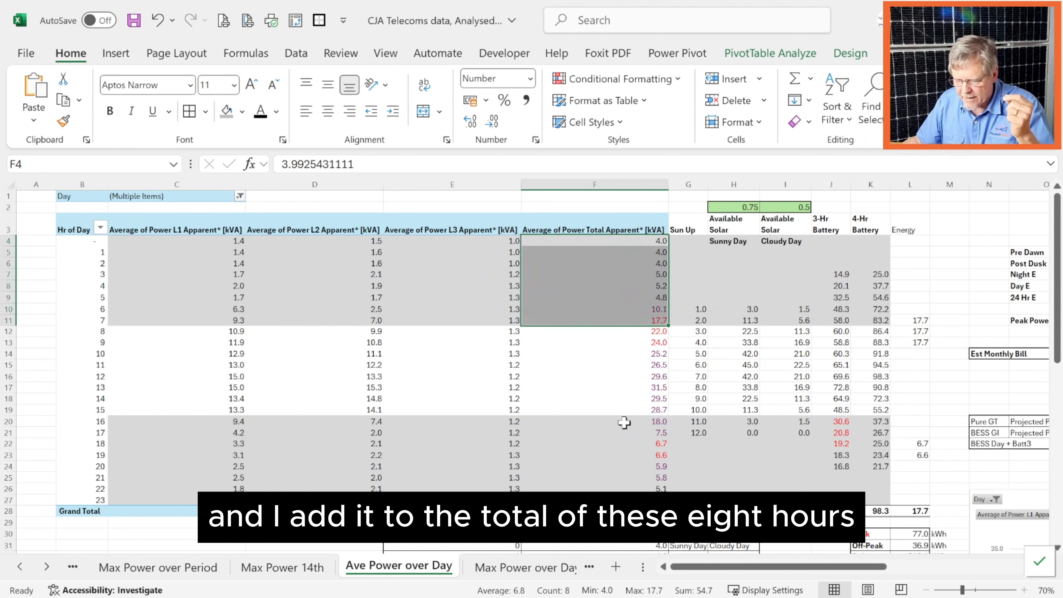
drag(622, 421, 622, 486)
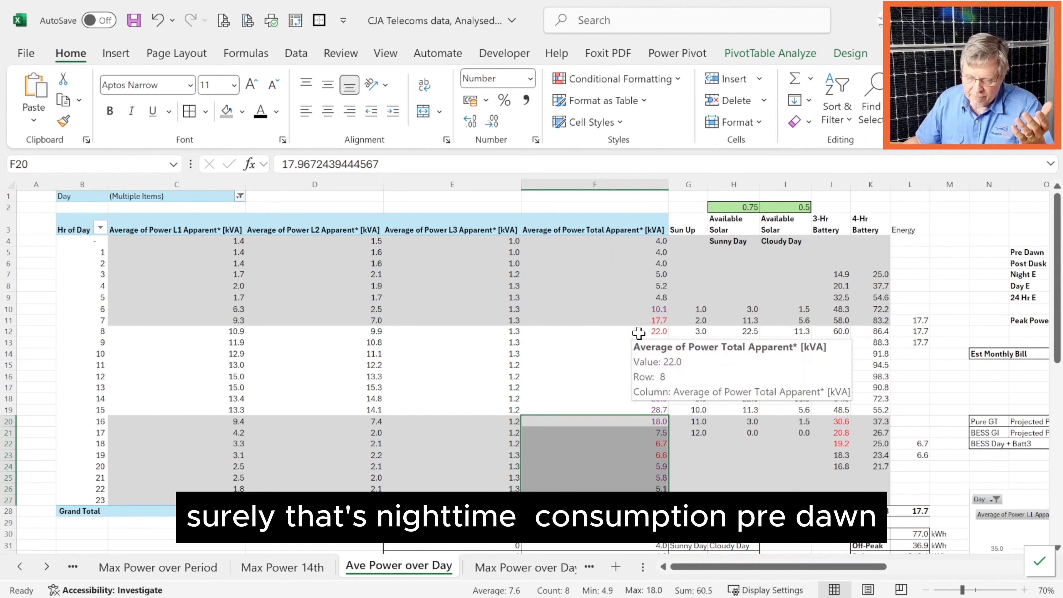
drag(638, 333, 643, 406)
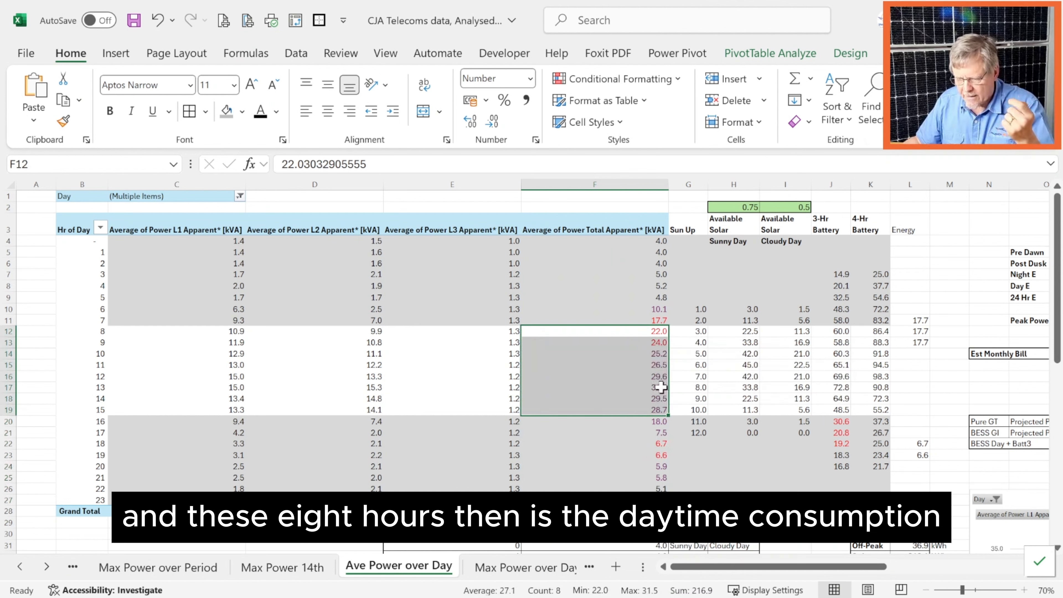
Examine the energy summary table by phase and period, from the L1 and Pre Dawn labels to the Night E total in S7.
drag(772, 566, 891, 569)
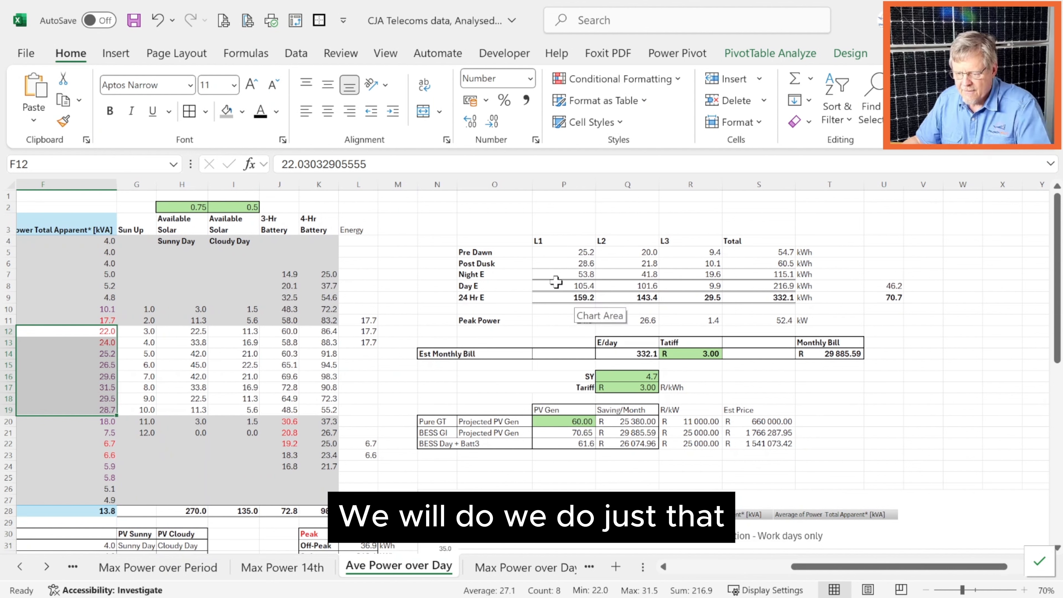
click(551, 243)
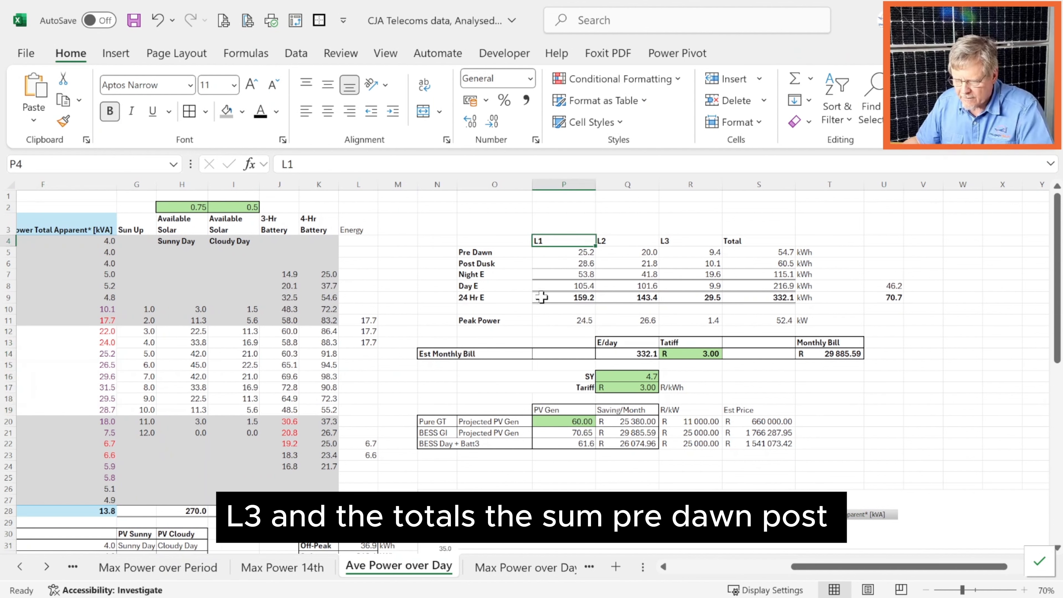
click(482, 252)
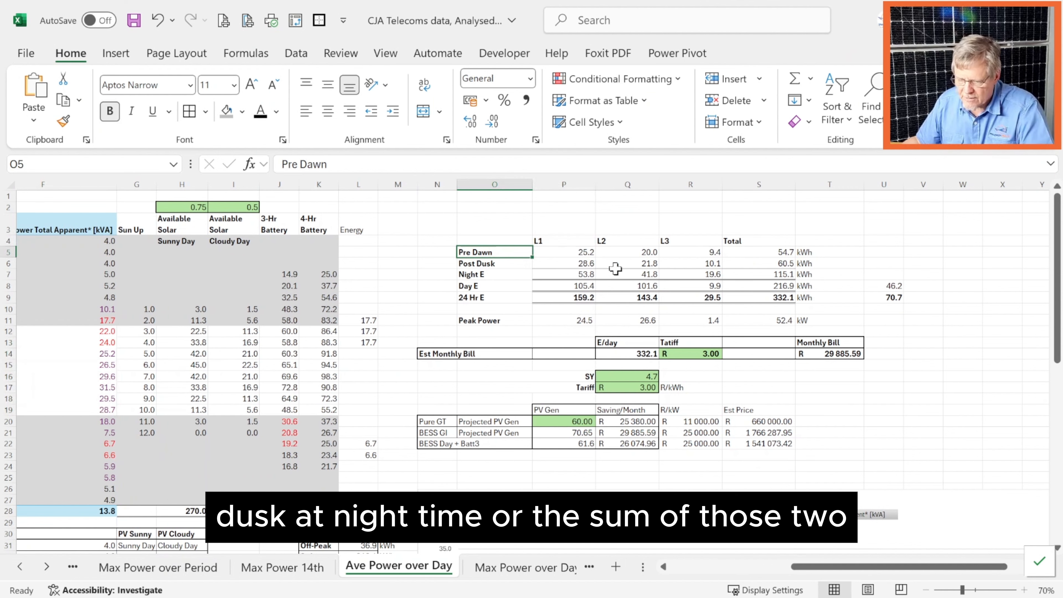
click(785, 274)
ctrl+scroll(1009, 285, up, 2)
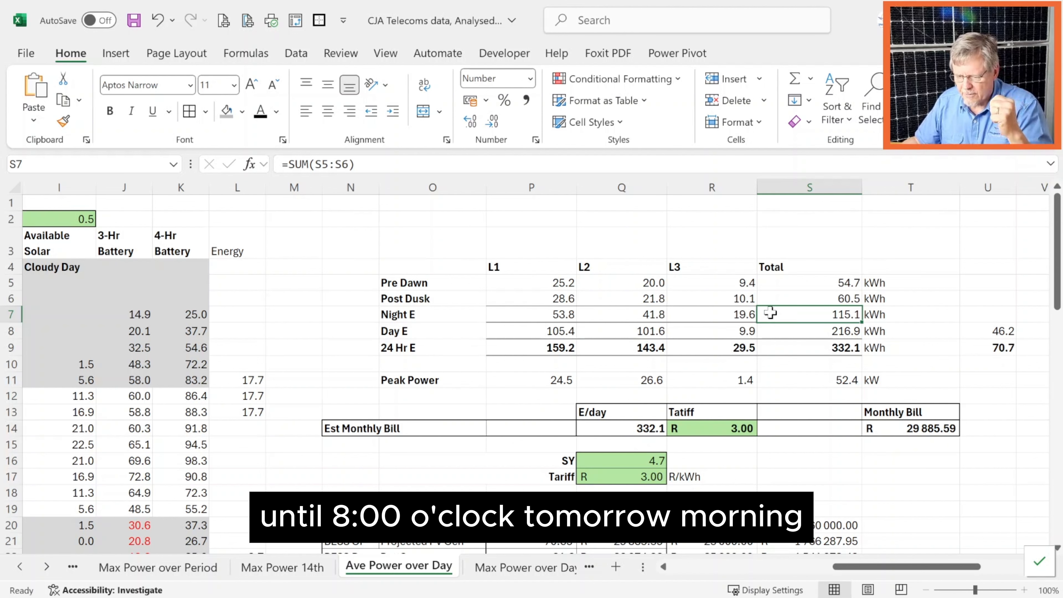
Compare the Day E total in S8 with the Night E total in S7.
click(829, 331)
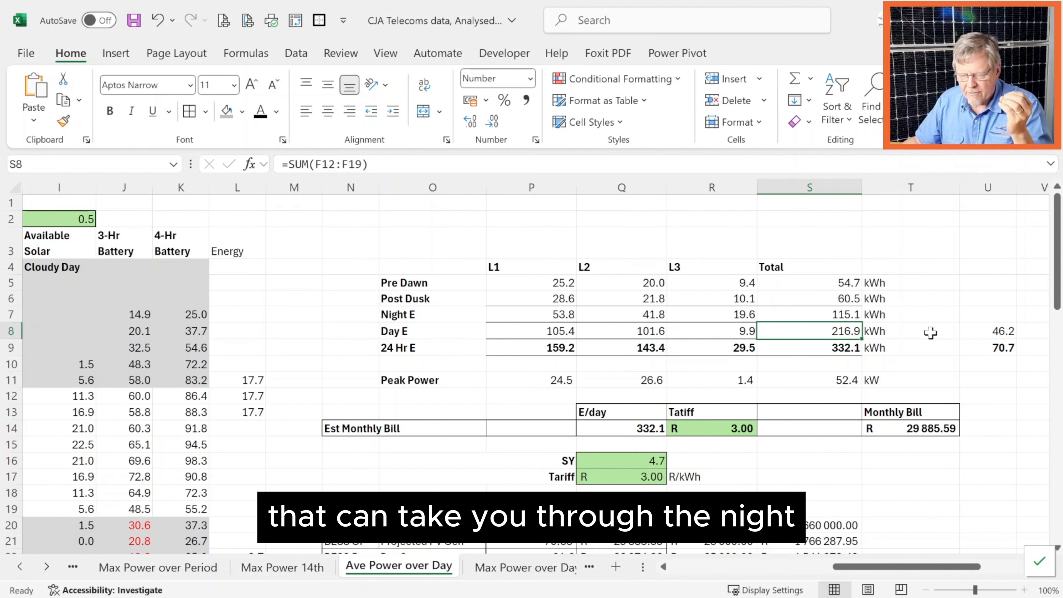
key(Up)
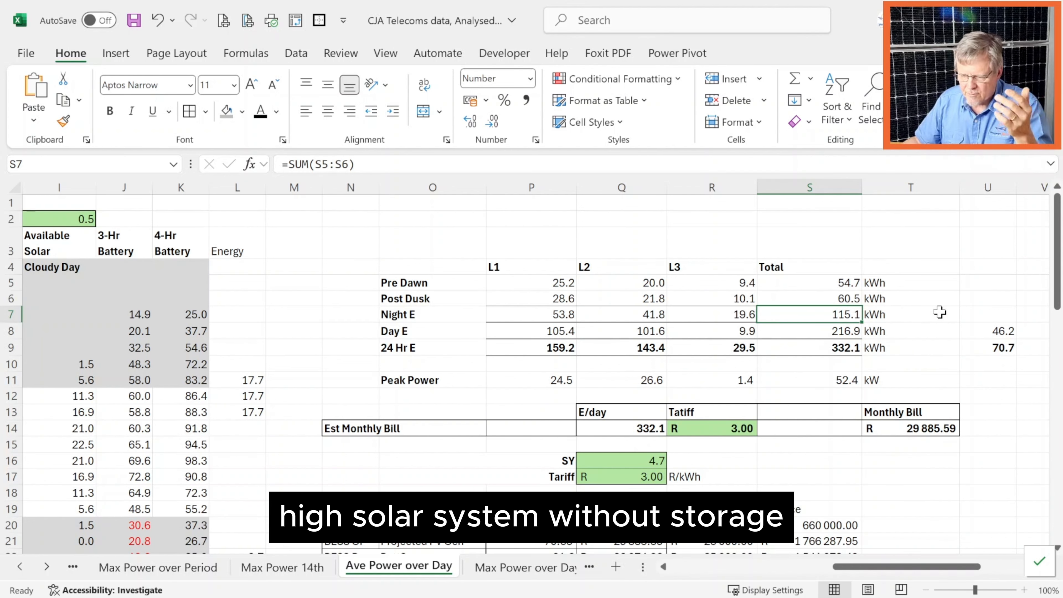
click(850, 329)
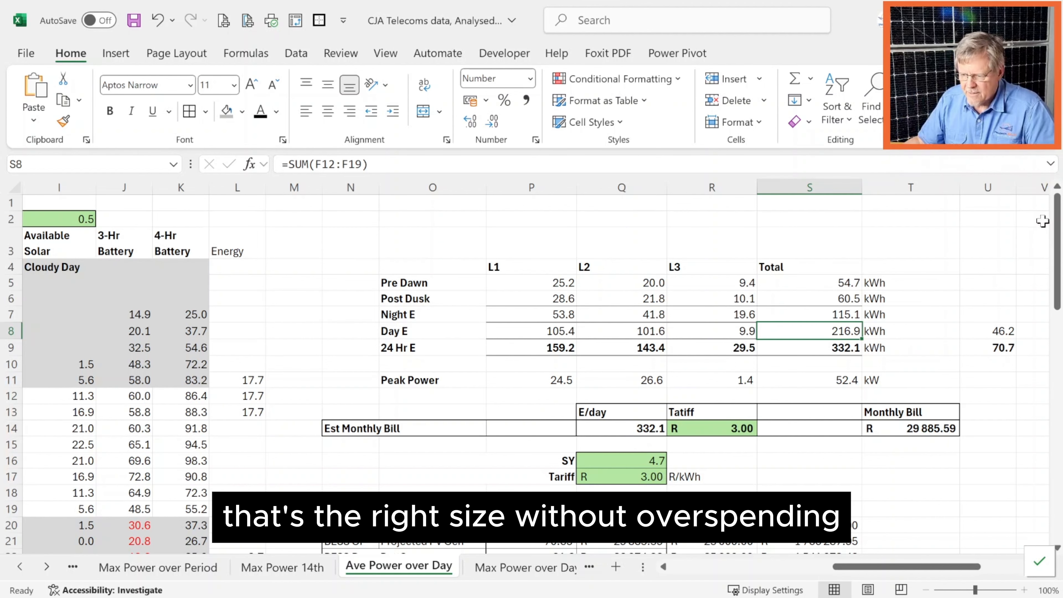
Review the estimated monthly bill and the Pure GT and BESS projected PV options, and check the Night E total again.
drag(1057, 228, 1061, 259)
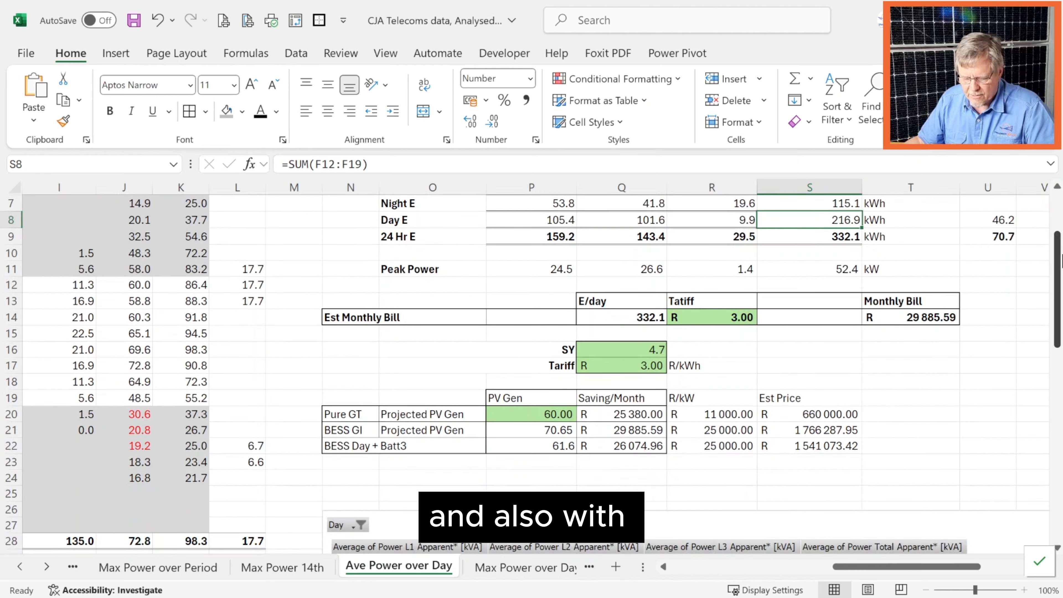
scroll(784, 301, down, 3)
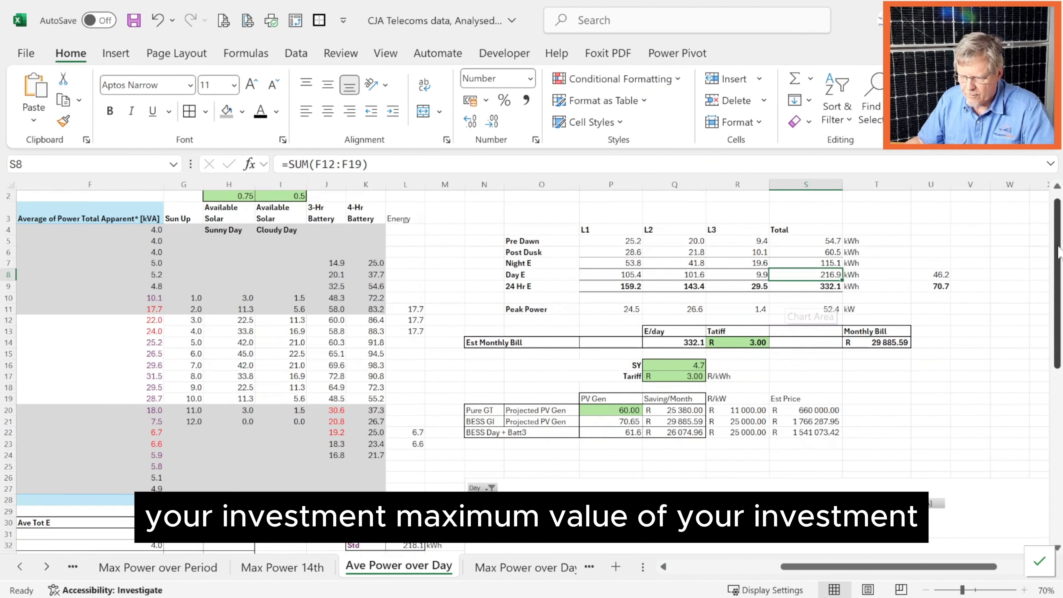
drag(1058, 252, 1058, 254)
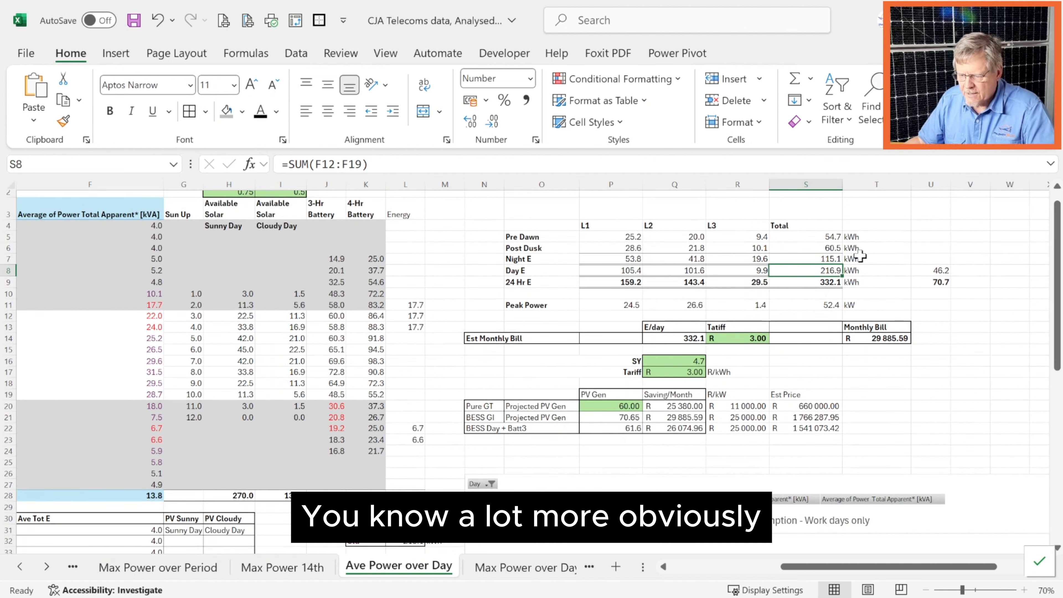
click(826, 259)
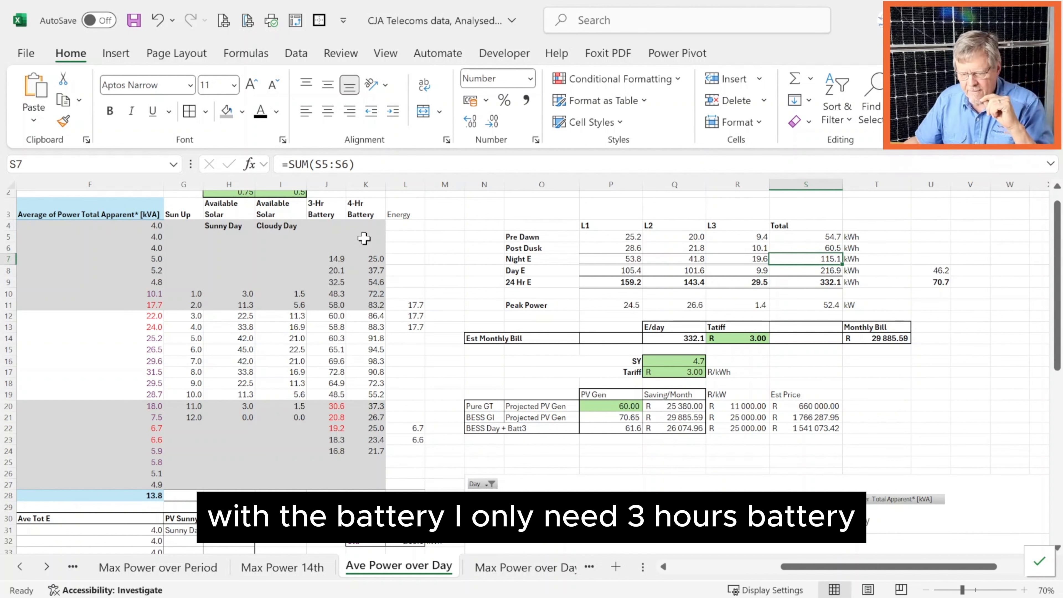
Point out the 3-Hr and 4-Hr Battery columns and inspect the 3-Hr Battery formula in J7 without changing it.
click(337, 212)
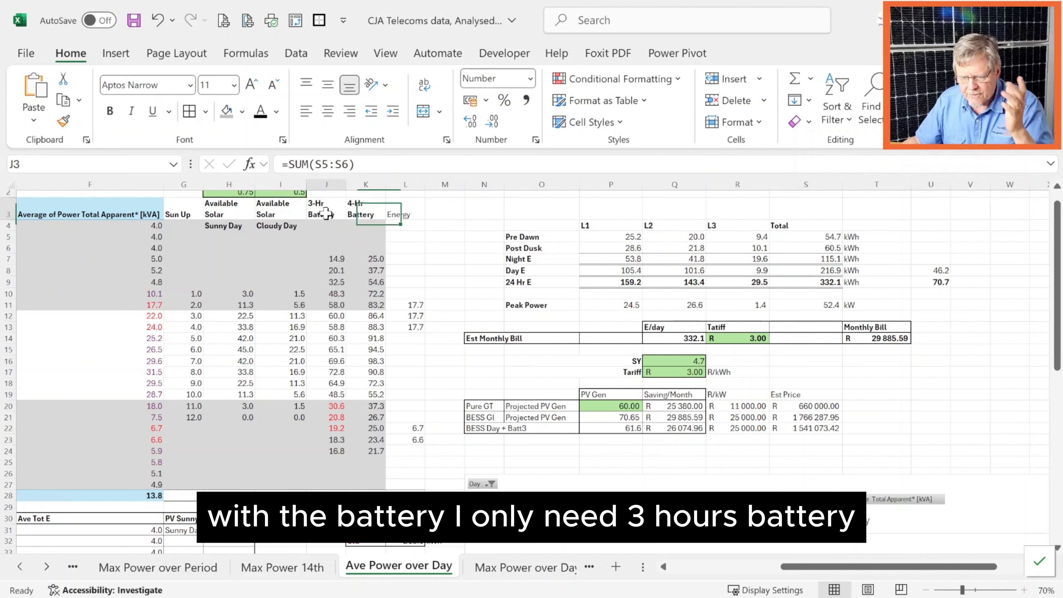
click(370, 208)
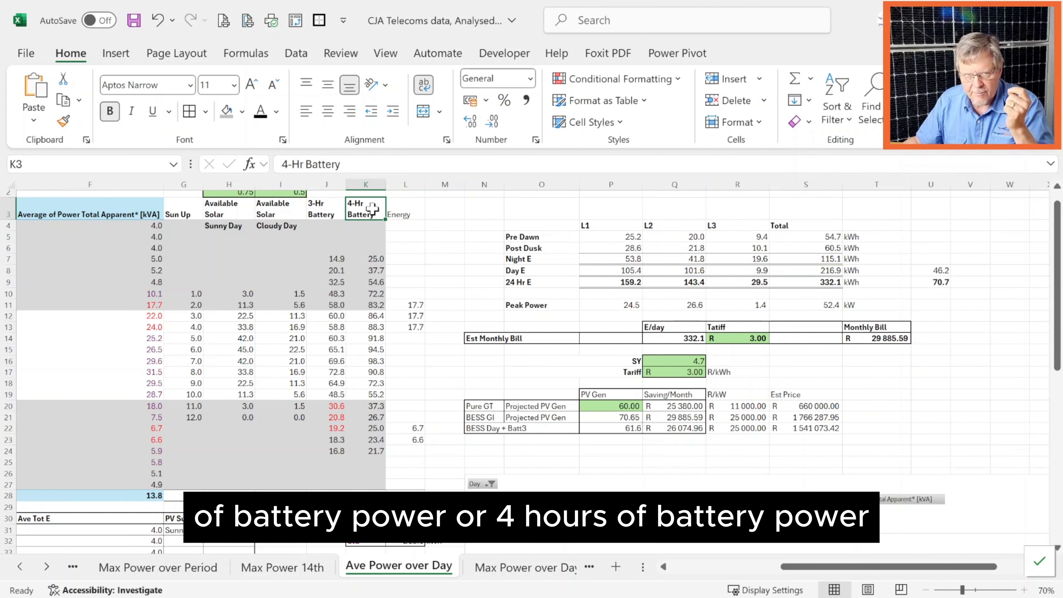
click(336, 259)
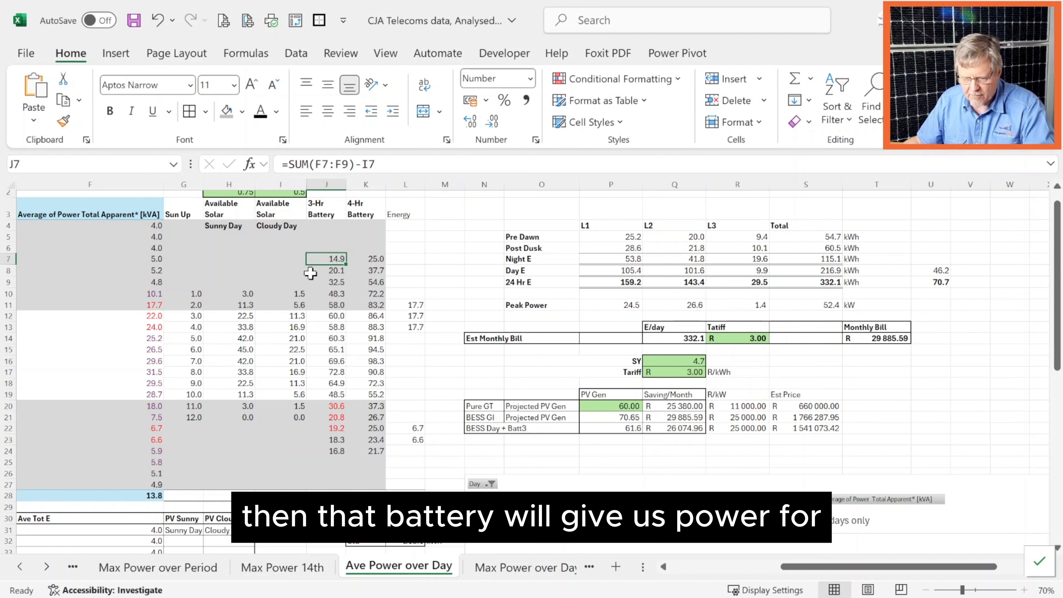
key(F2)
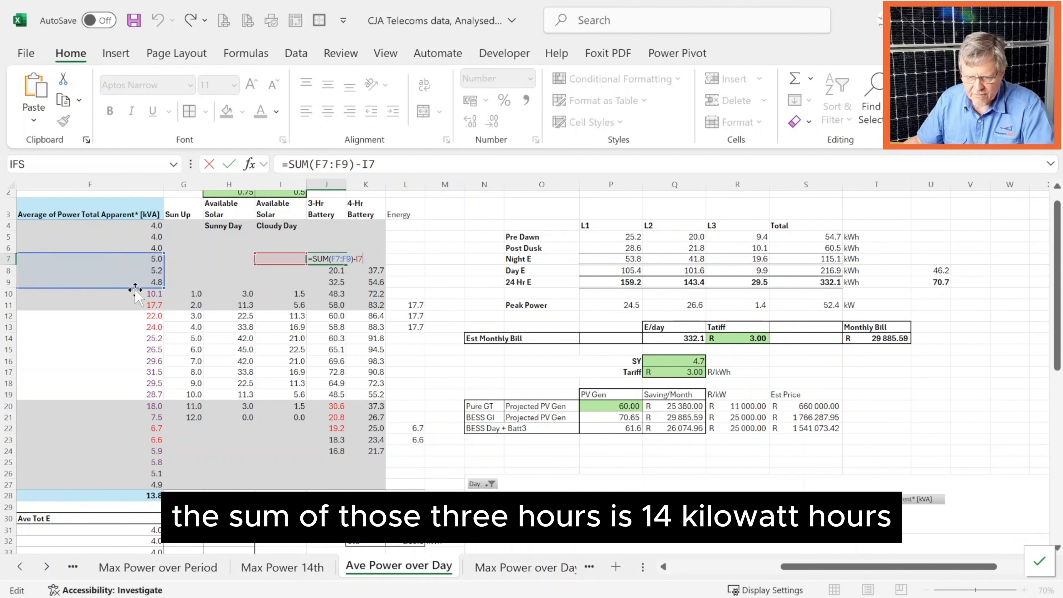
key(Escape)
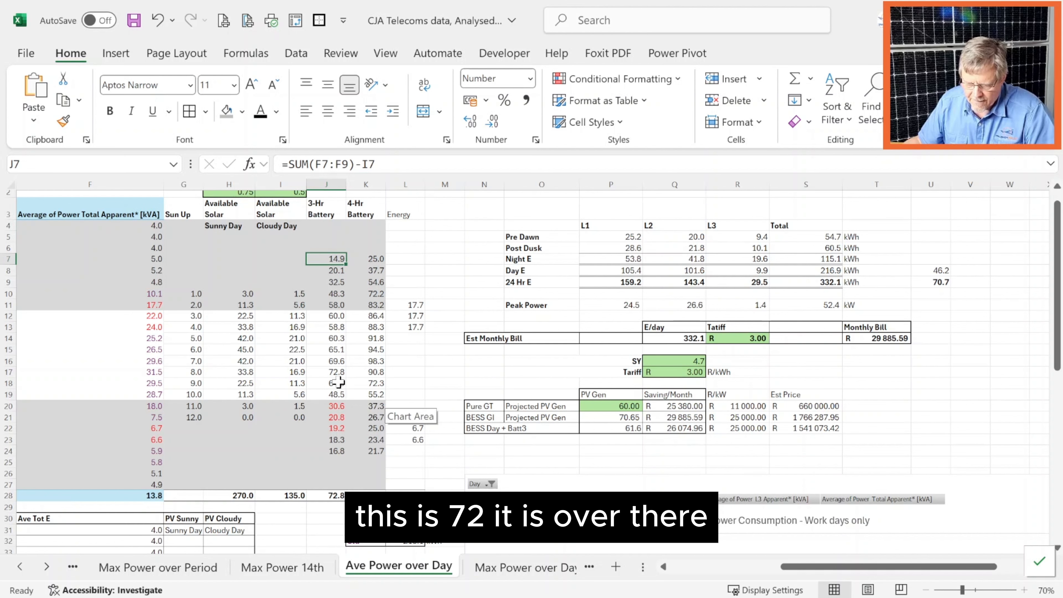
Inspect the formula behind the highest 3-Hr Battery value in J17 without changing it.
click(337, 371)
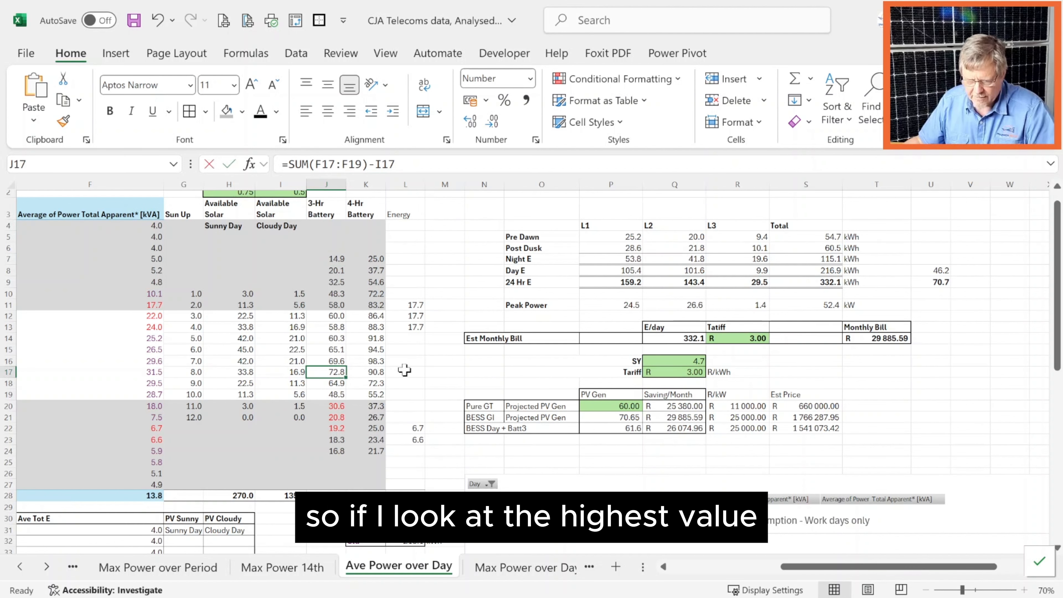
key(F2)
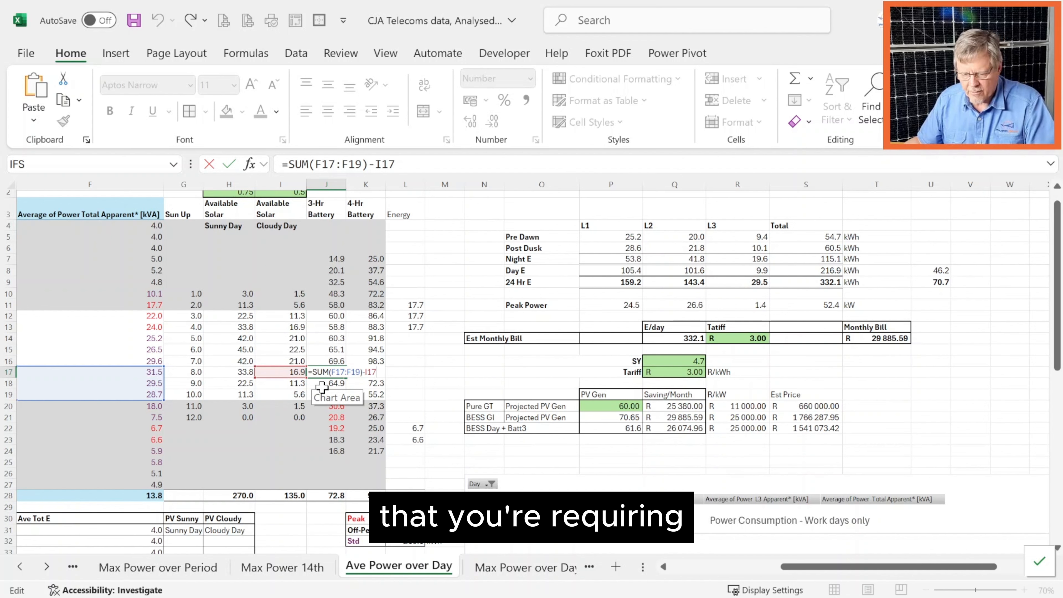
key(Escape)
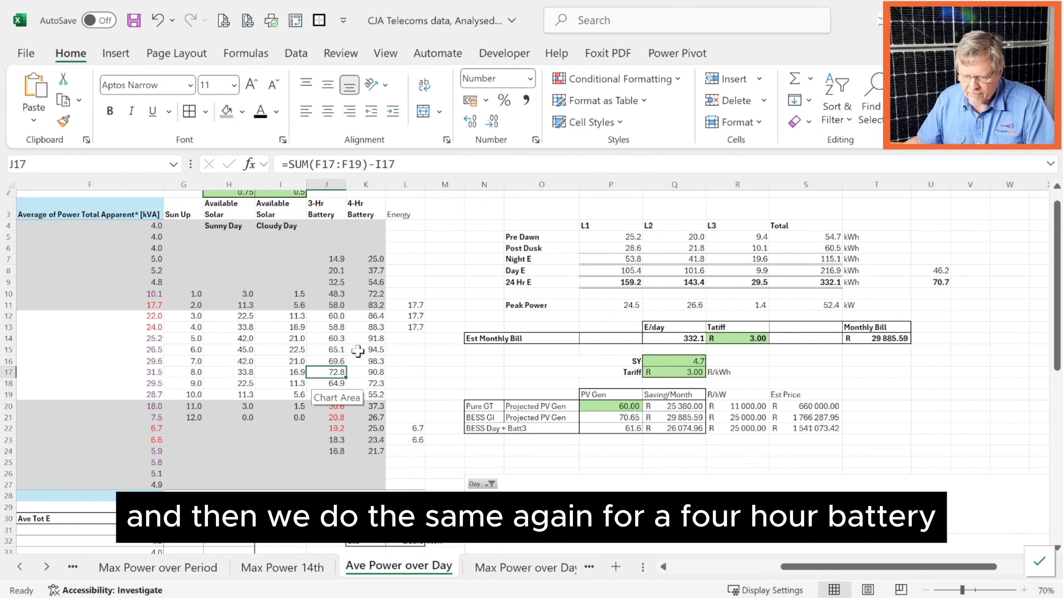
Inspect the formula behind the highest 4-Hr Battery value in K16 without changing it.
click(373, 360)
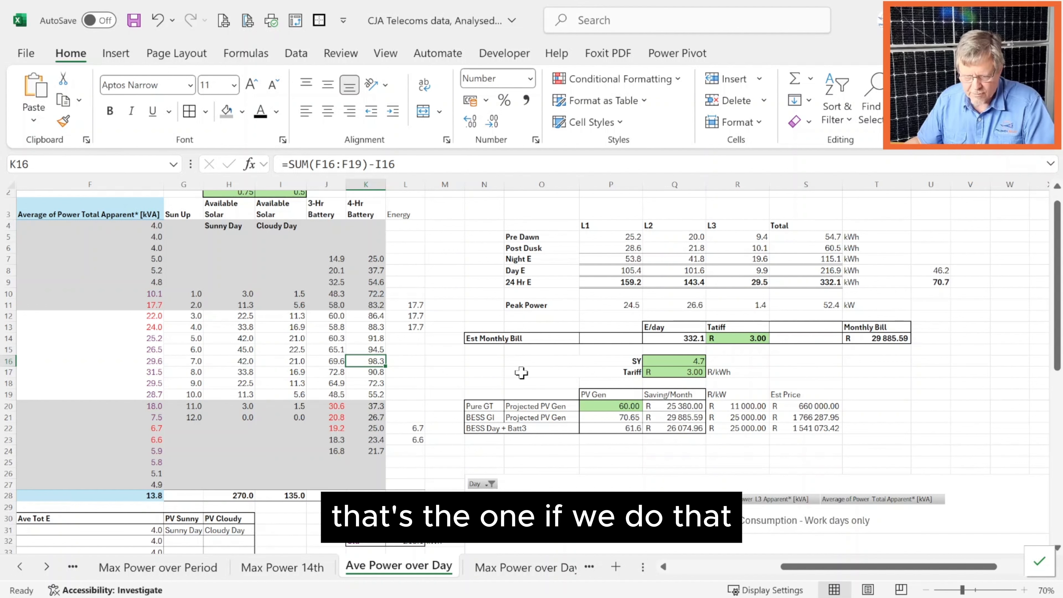
key(F2)
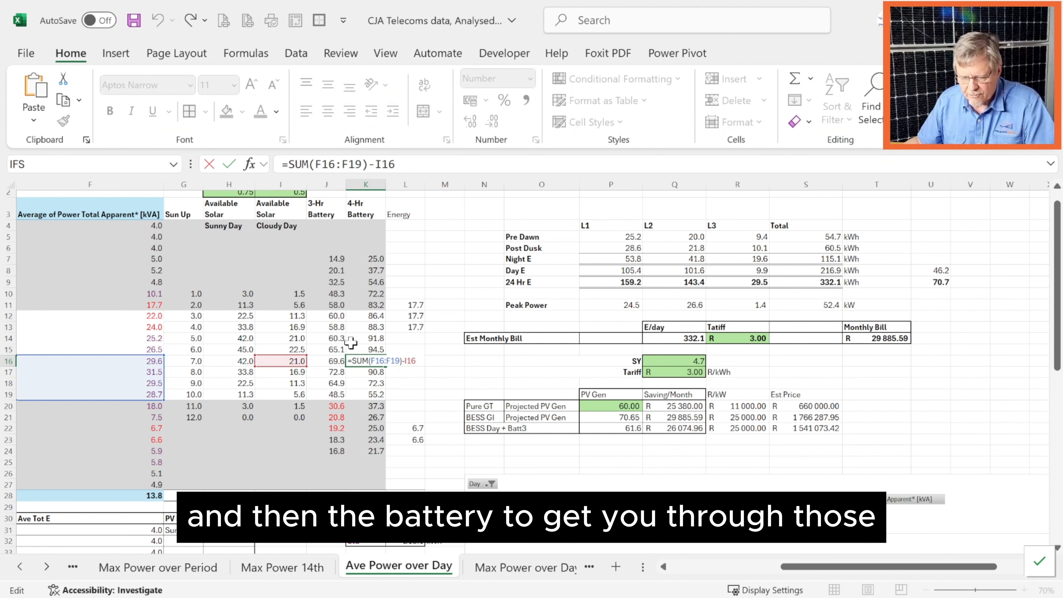
key(Escape)
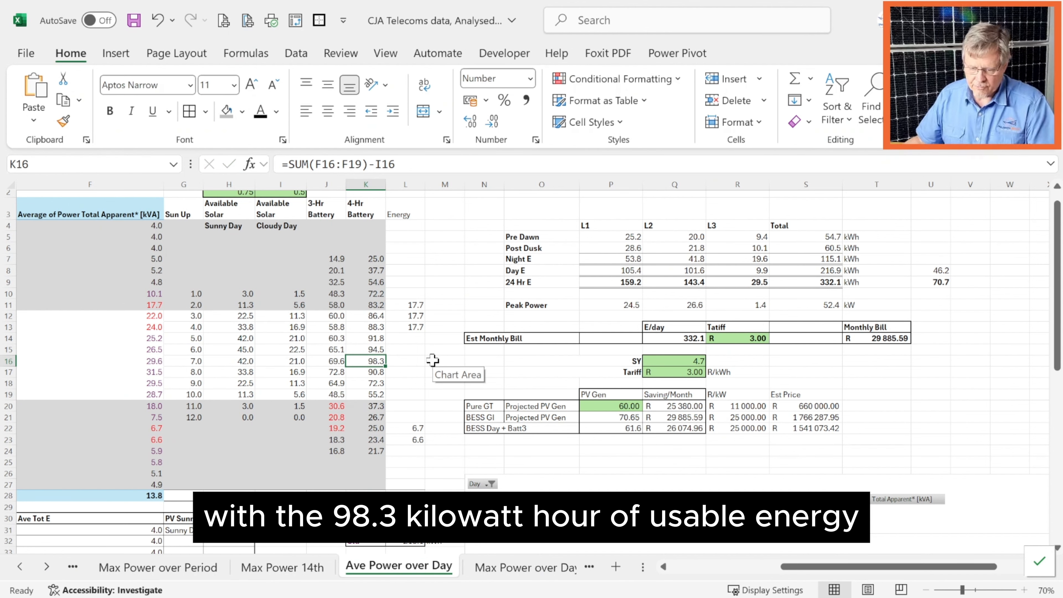
Select the 3-Hr and 4-Hr Battery maximums in J28:K28 and review them alongside the hourly data and the energy summary.
drag(328, 496, 368, 495)
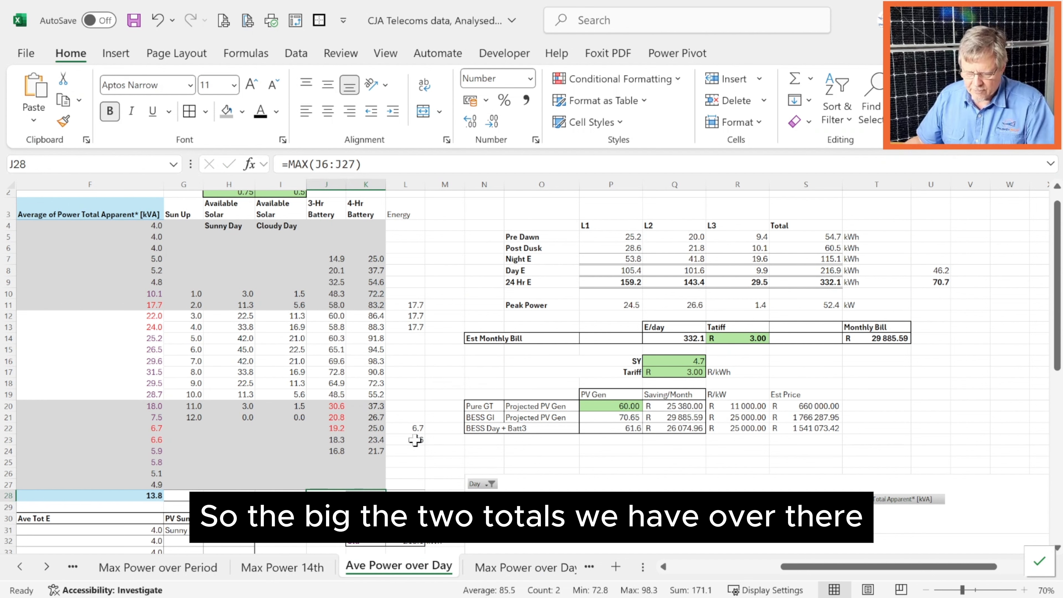
scroll(396, 478, down, 2)
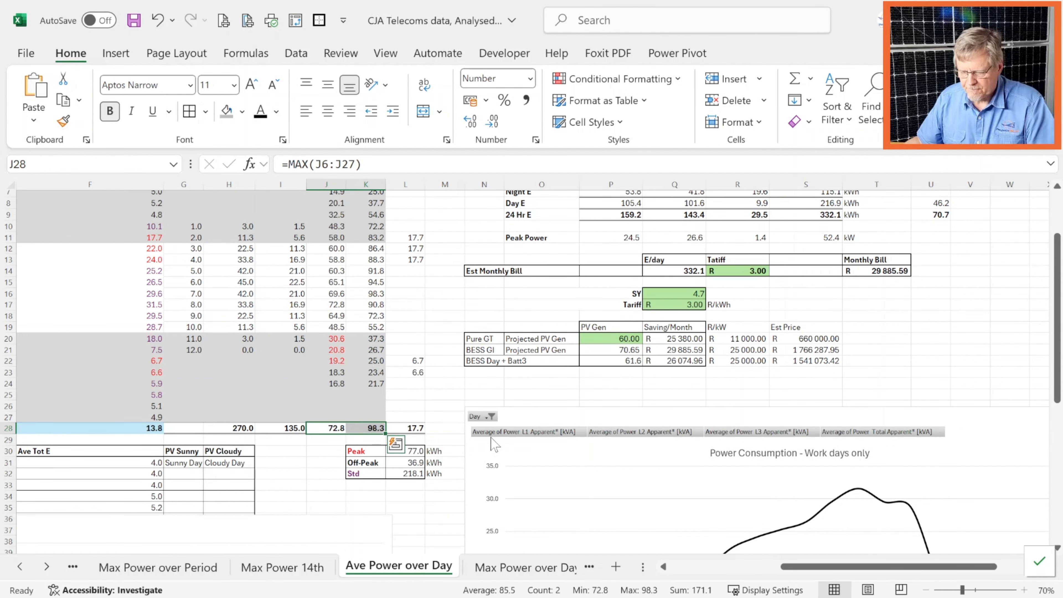
click(678, 568)
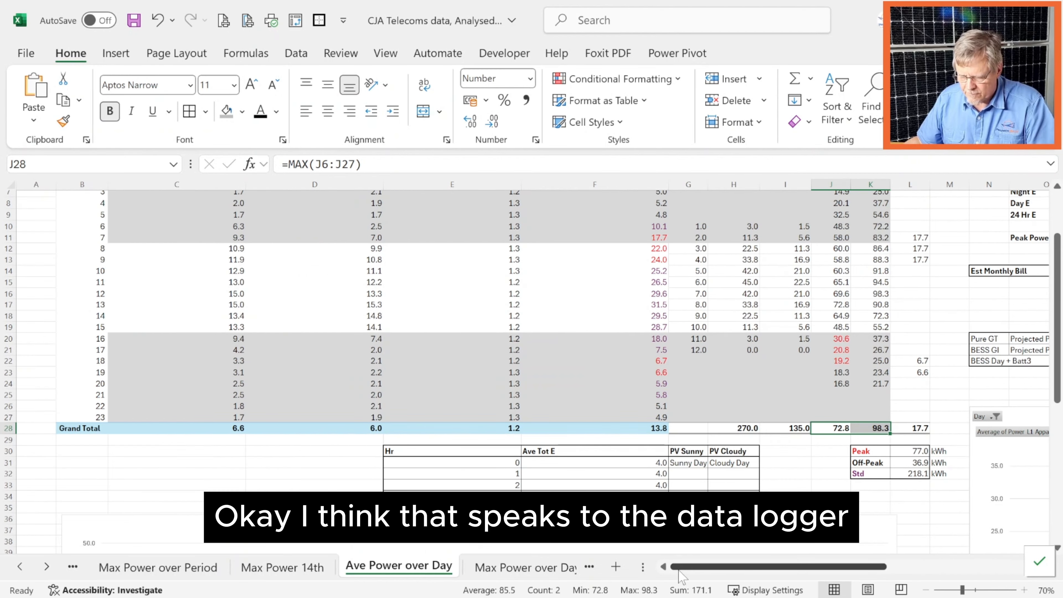
drag(726, 569, 809, 569)
scroll(669, 419, up, 1)
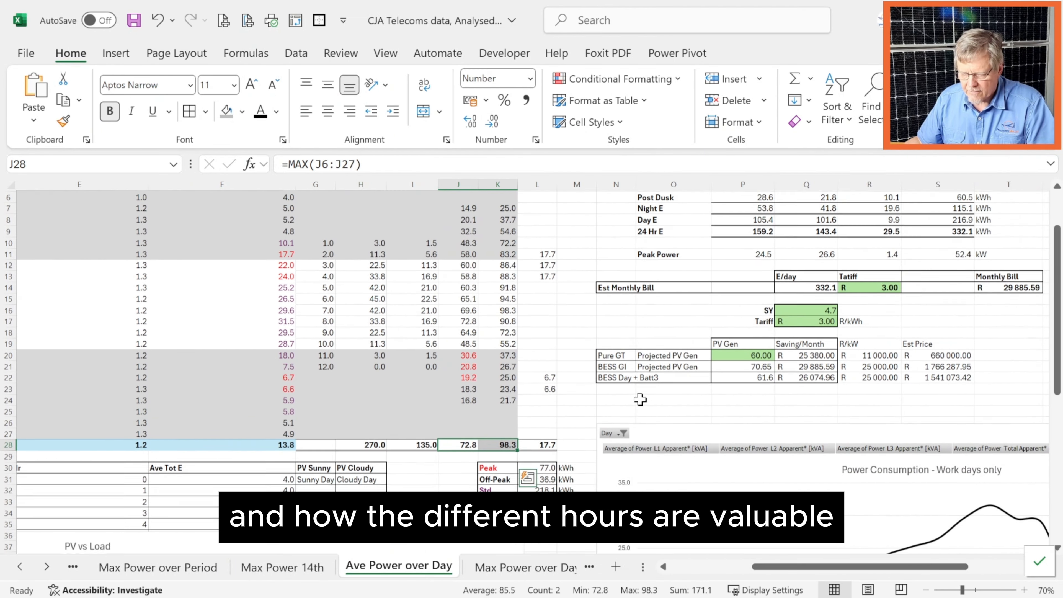
scroll(635, 395, up, 1)
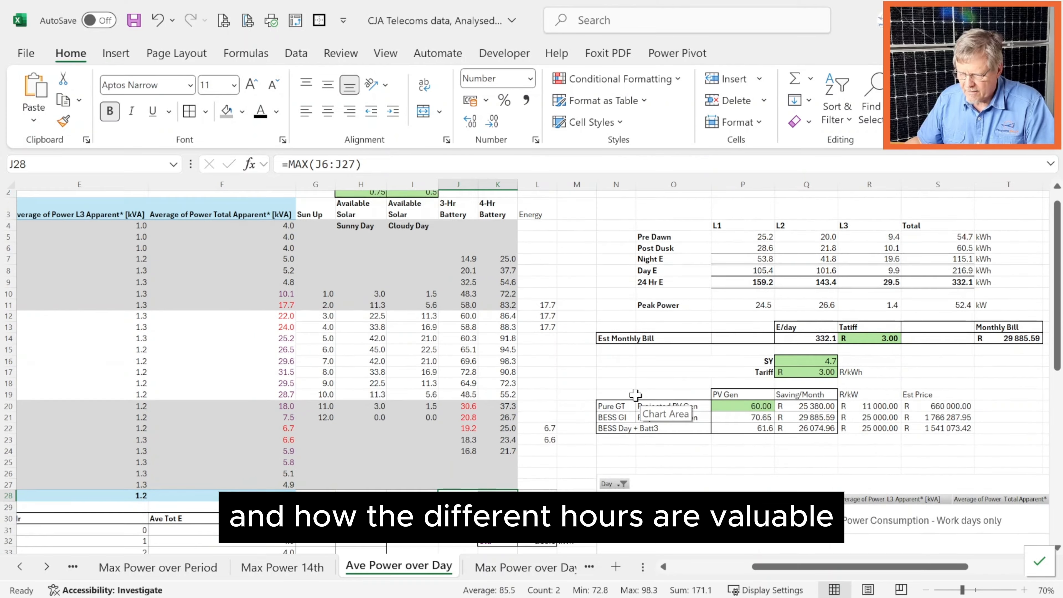